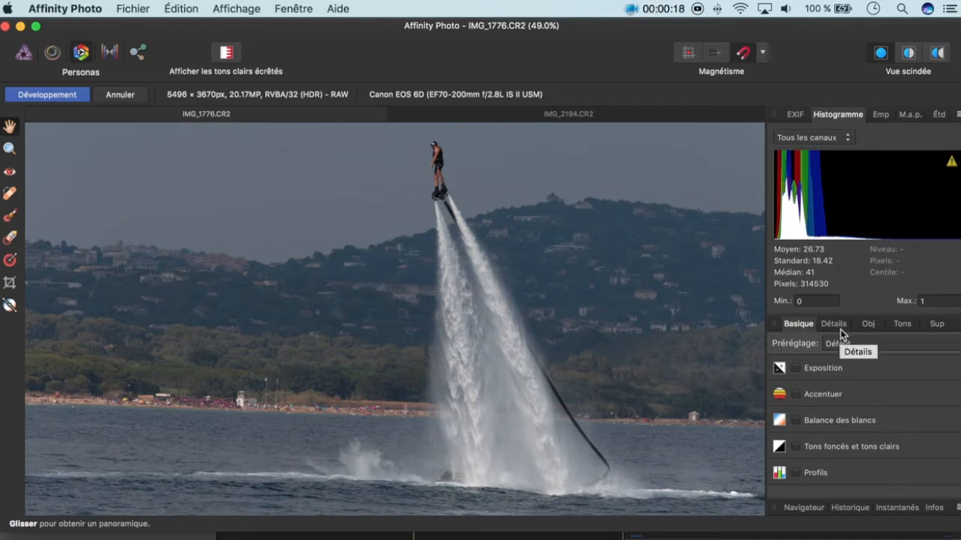
- Enable detail refinement (Affinage des détails) on IMG_1776.CR2 and set its Rayon to 45 %
{"action": "left_click", "coordinate": [841, 329]}
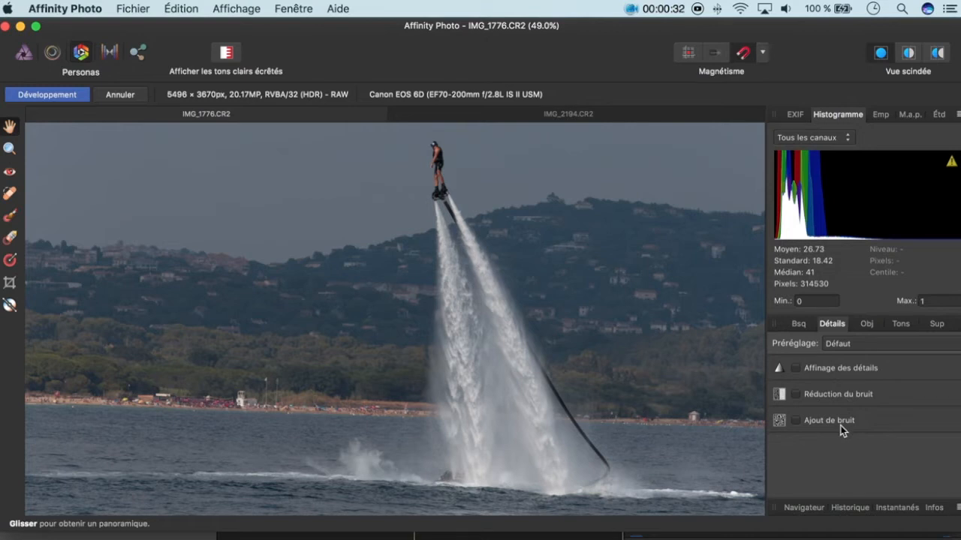
{"action": "left_click", "coordinate": [796, 369]}
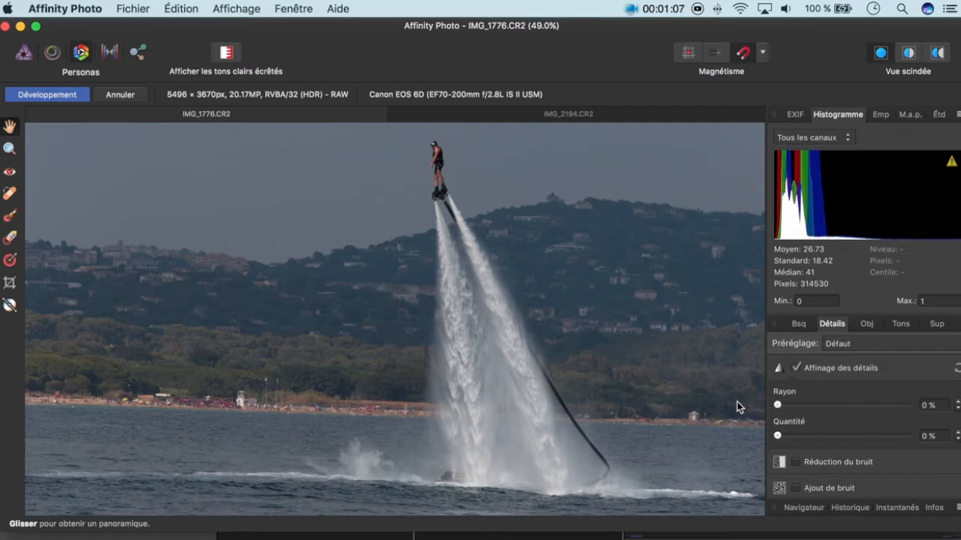
{"action": "scroll", "coordinate": [737, 401], "scroll_direction": "up", "scroll_amount": 5}
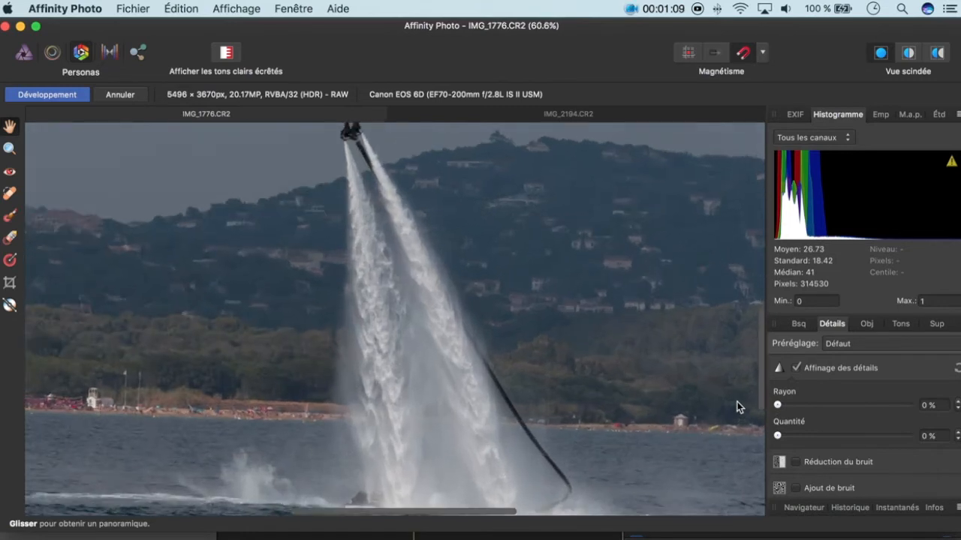
{"action": "scroll", "coordinate": [737, 401], "scroll_direction": "up", "scroll_amount": 1}
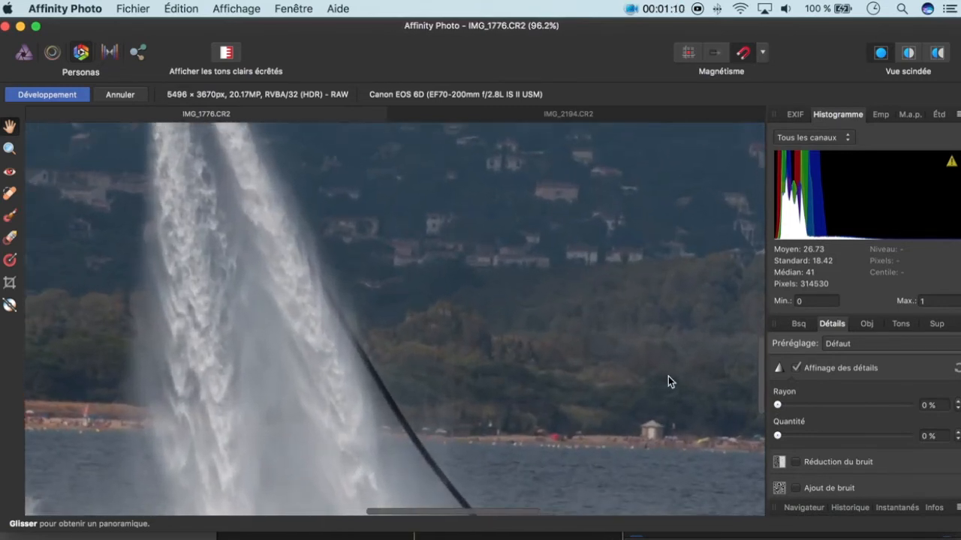
{"action": "scroll", "coordinate": [668, 381], "scroll_direction": "left", "scroll_amount": 5}
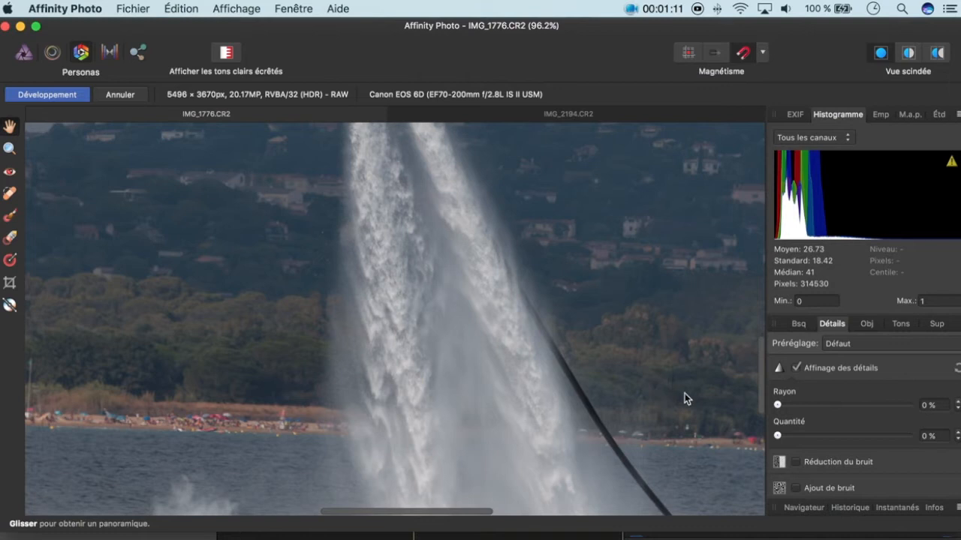
{"action": "left_click_drag", "start_coordinate": [778, 405], "coordinate": [833, 409]}
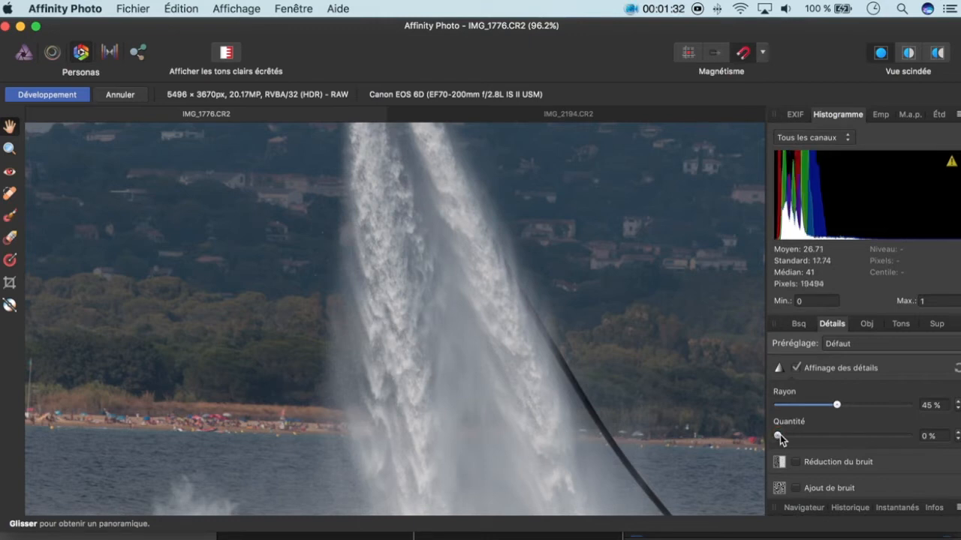
- Try raising the refinement's Quantité, reset it to 0 %, and disable Affinage des détails
{"action": "left_click_drag", "start_coordinate": [780, 435], "coordinate": [843, 451]}
{"action": "left_click_drag", "start_coordinate": [842, 448], "coordinate": [779, 443]}
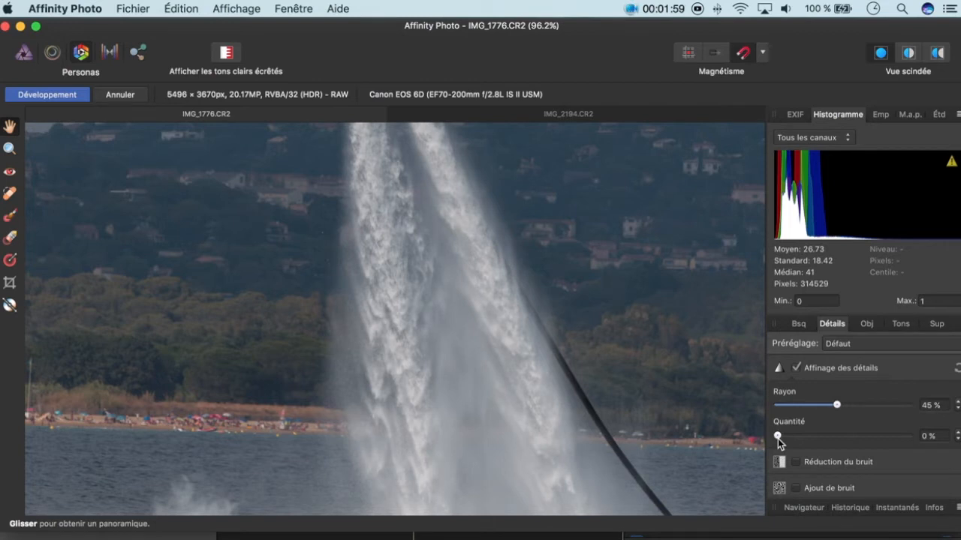
{"action": "left_click", "coordinate": [796, 368]}
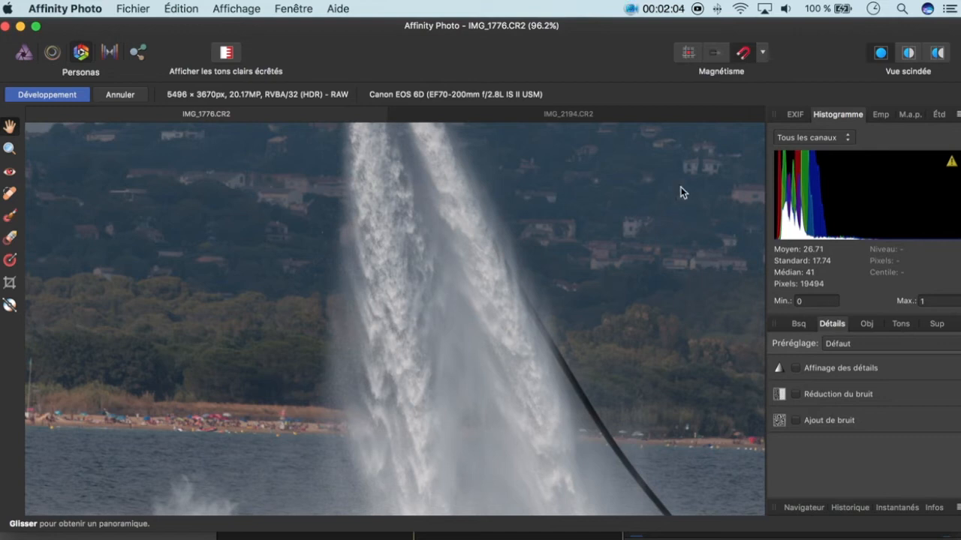
- Switch to the IMG_2194.CR2 photo and enable noise reduction (Réduction du bruit)
{"action": "left_click", "coordinate": [671, 119]}
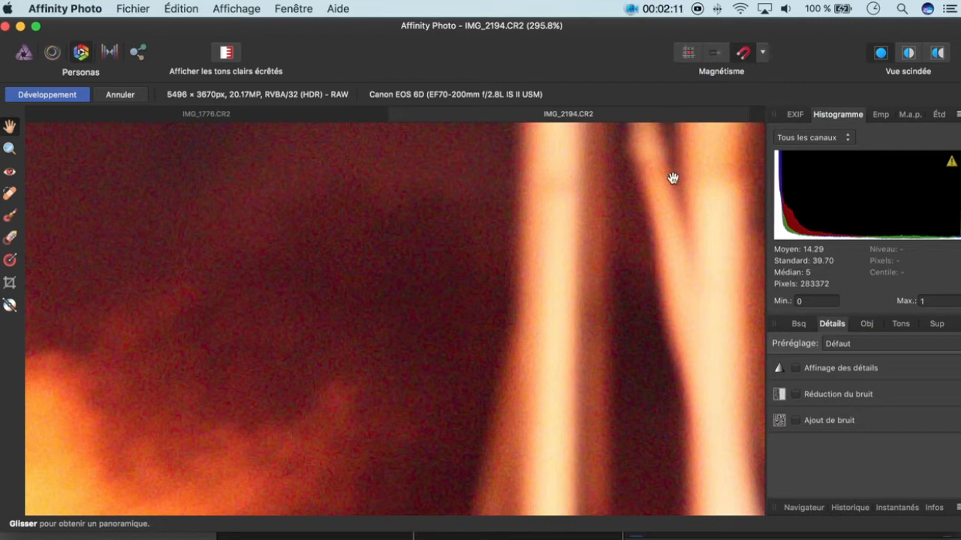
{"action": "left_click", "coordinate": [798, 395]}
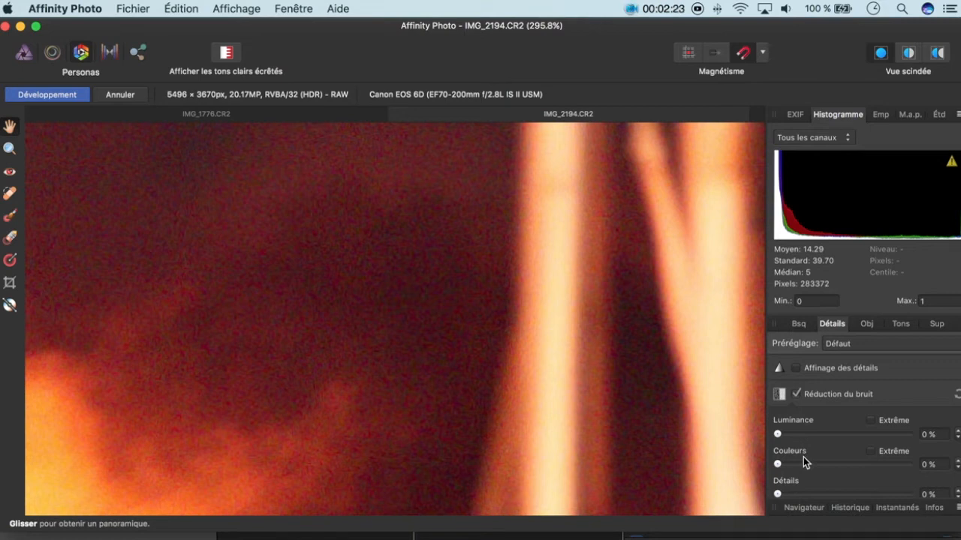
{"action": "scroll", "coordinate": [803, 457], "scroll_direction": "down", "scroll_amount": 2}
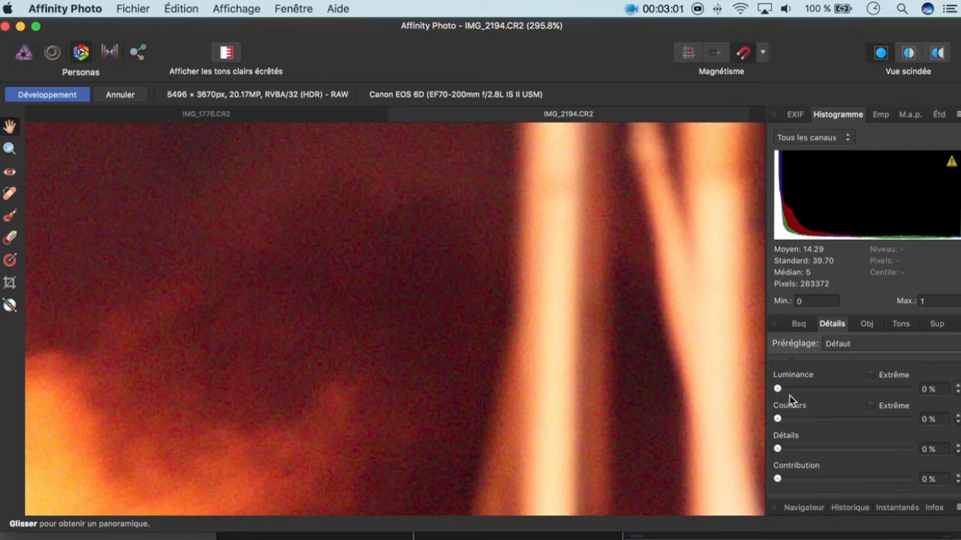
- Try noise reduction with Luminance and Couleurs both at 56 %, and reset both to 0 %
{"action": "left_click_drag", "start_coordinate": [793, 389], "coordinate": [854, 390]}
{"action": "left_click_drag", "start_coordinate": [780, 418], "coordinate": [849, 421]}
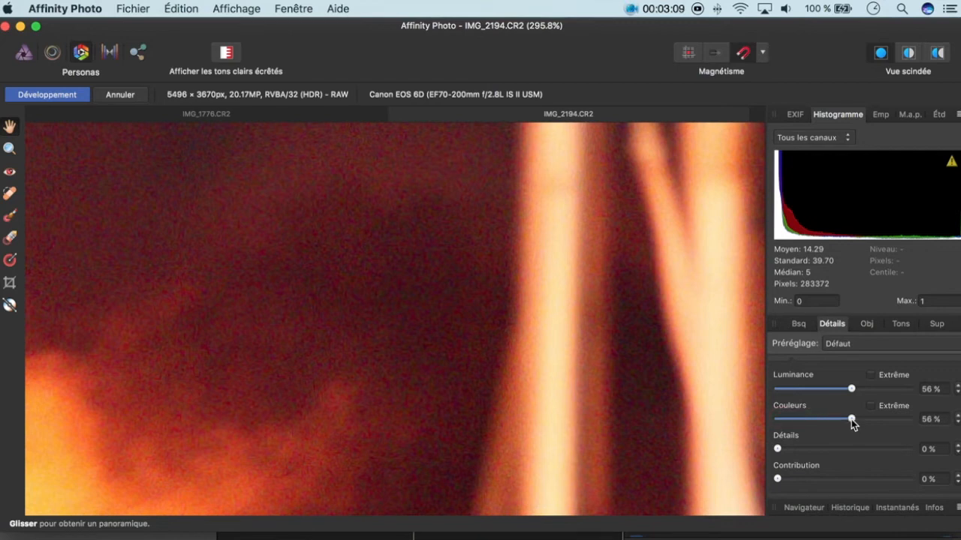
{"action": "left_click_drag", "start_coordinate": [851, 420], "coordinate": [777, 418]}
{"action": "left_click_drag", "start_coordinate": [851, 390], "coordinate": [773, 393]}
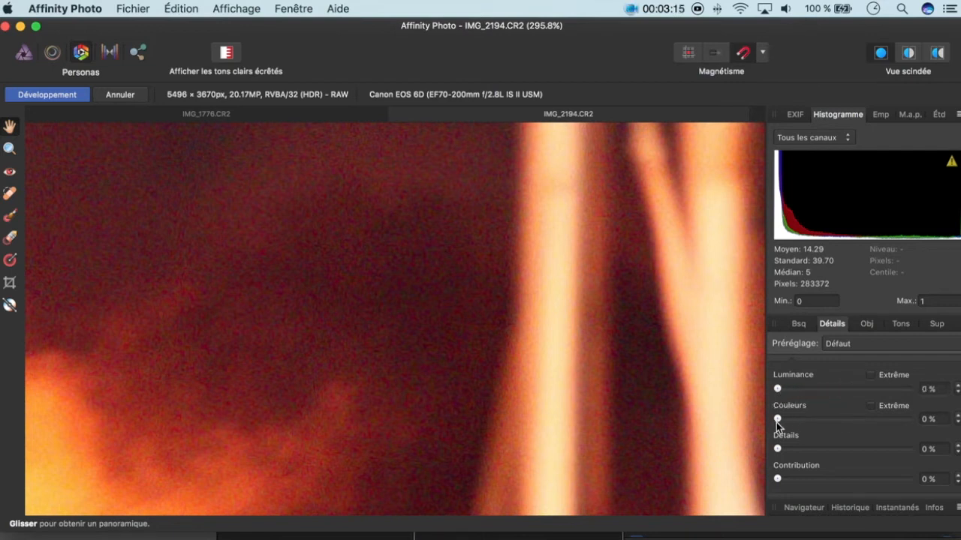
- Set the noise reduction's Contribution to 76 %, and try Extrême luminance reduction at 527 % before disabling Extrême
{"action": "left_click_drag", "start_coordinate": [778, 479], "coordinate": [878, 487]}
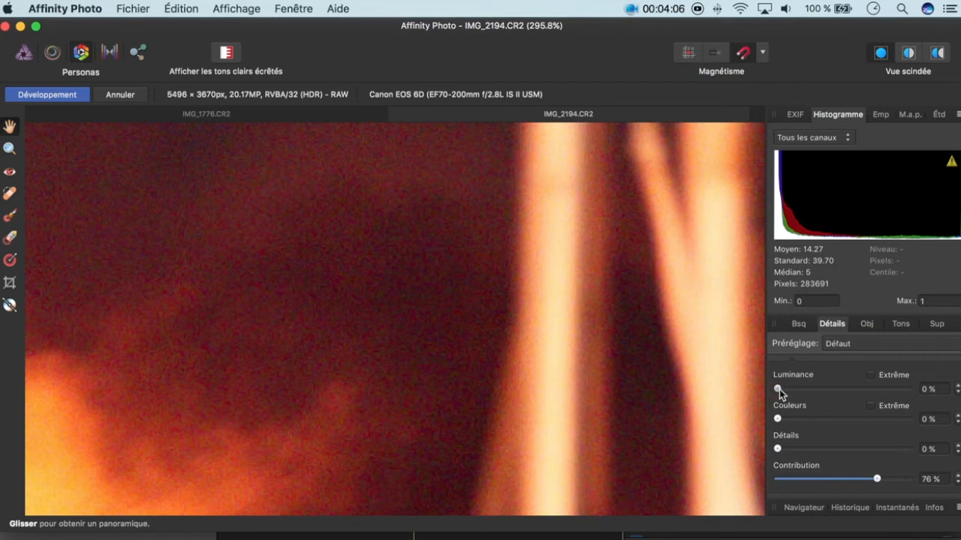
{"action": "left_click_drag", "start_coordinate": [779, 390], "coordinate": [847, 398]}
{"action": "left_click", "coordinate": [873, 375]}
{"action": "left_click_drag", "start_coordinate": [781, 392], "coordinate": [811, 396]}
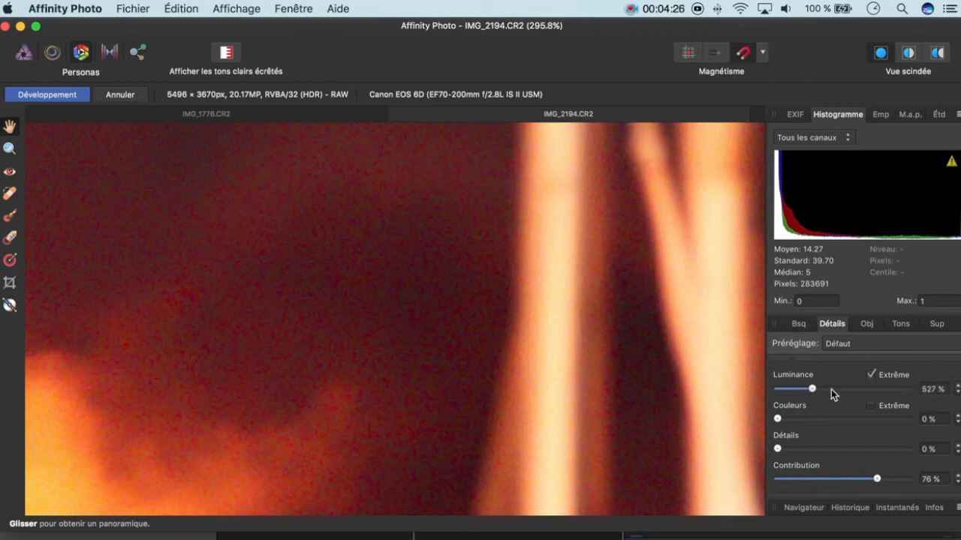
{"action": "left_click", "coordinate": [869, 376]}
- Set the noise reduction on IMG_2194.CR2 to Luminance 71 %, Couleurs 79 % and Détails 70 %
{"action": "left_click_drag", "start_coordinate": [908, 390], "coordinate": [871, 391]}
{"action": "left_click_drag", "start_coordinate": [777, 418], "coordinate": [878, 423]}
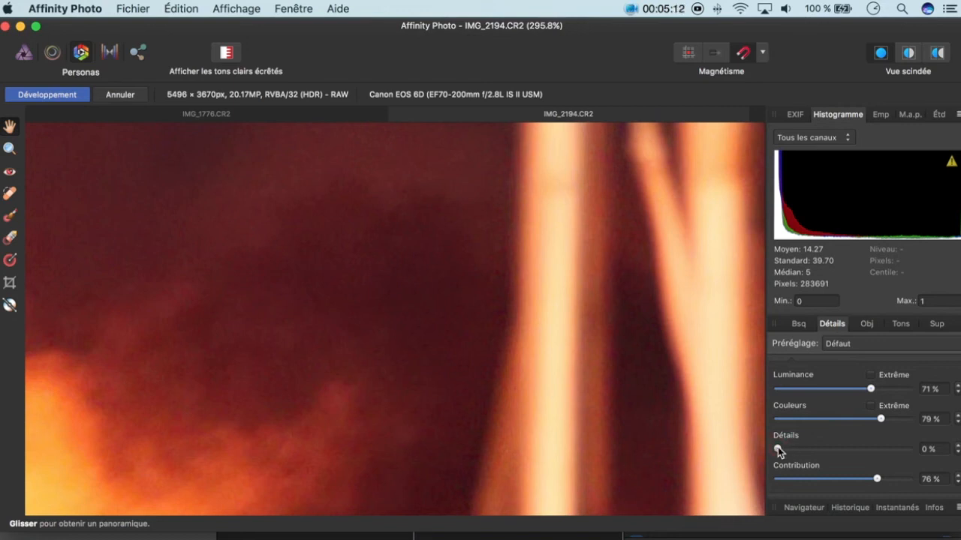
{"action": "left_click_drag", "start_coordinate": [779, 448], "coordinate": [869, 454]}
- Enable noise addition (Ajout de bruit) on IMG_2194.CR2 with an Intensité of 9 %
{"action": "scroll", "coordinate": [809, 445], "scroll_direction": "down", "scroll_amount": 3}
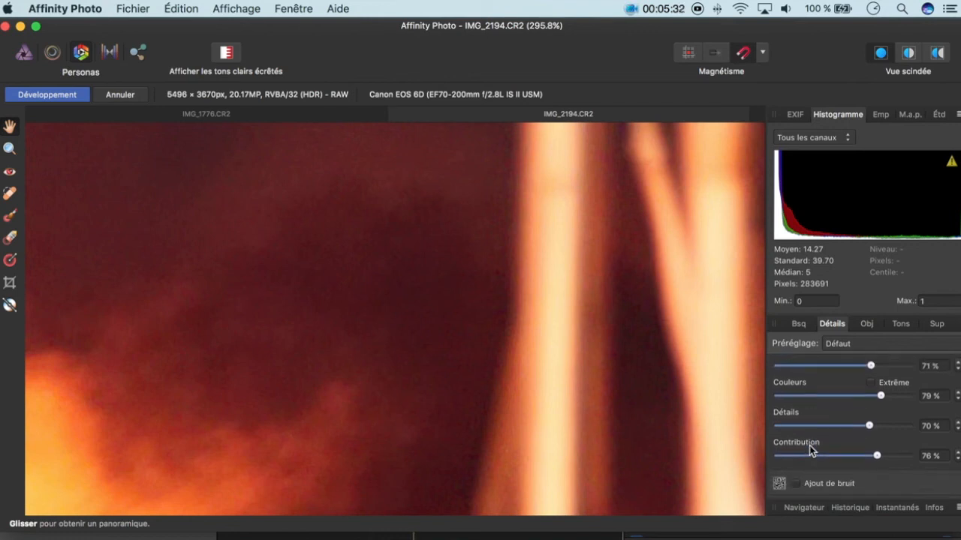
{"action": "left_click", "coordinate": [797, 484]}
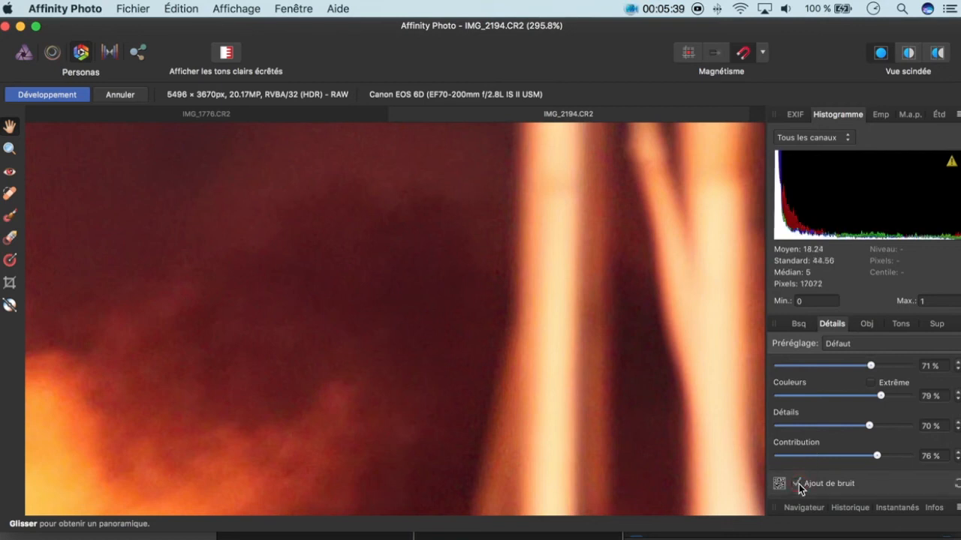
{"action": "scroll", "coordinate": [799, 484], "scroll_direction": "down", "scroll_amount": 3}
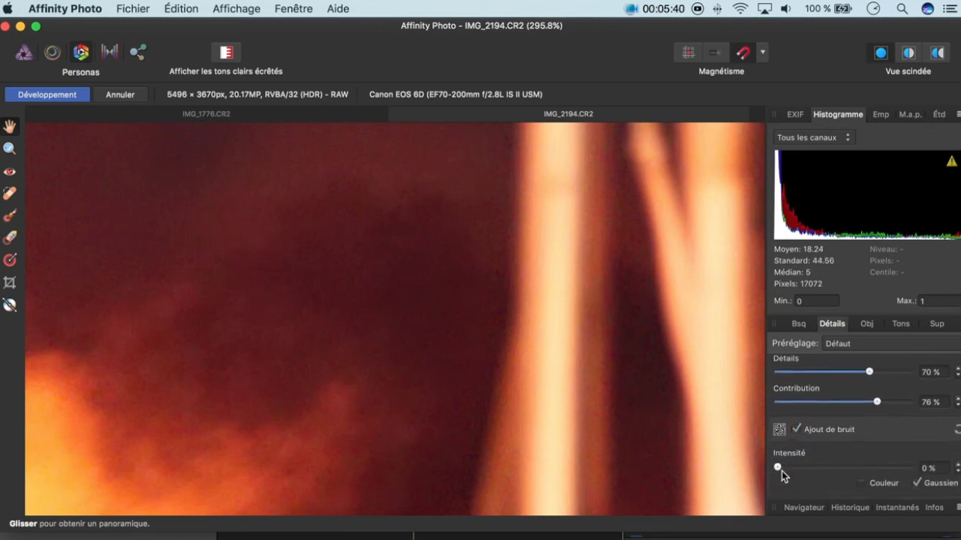
{"action": "left_click_drag", "start_coordinate": [777, 469], "coordinate": [787, 470]}
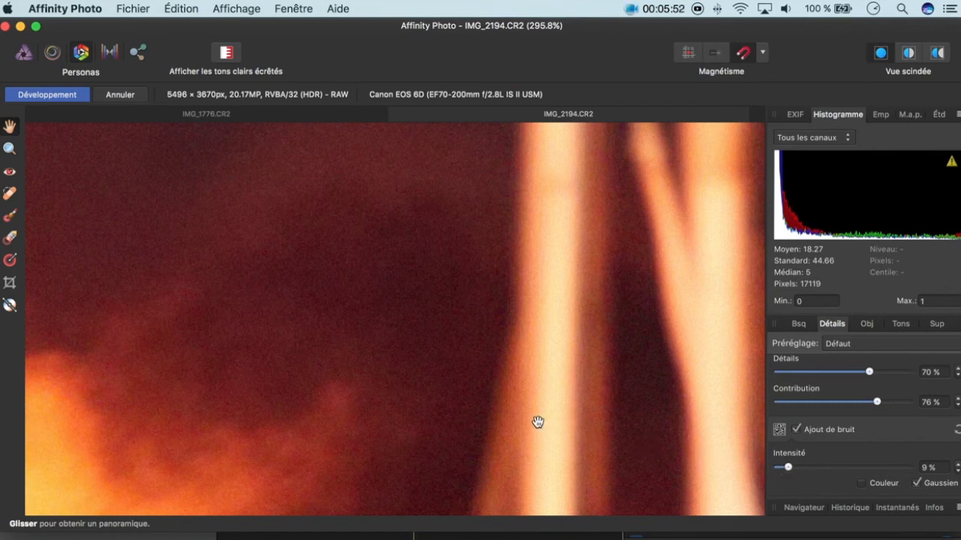
{"action": "scroll", "coordinate": [537, 422], "scroll_direction": "down", "scroll_amount": 3}
{"action": "scroll", "coordinate": [537, 422], "scroll_direction": "down", "scroll_amount": 4}
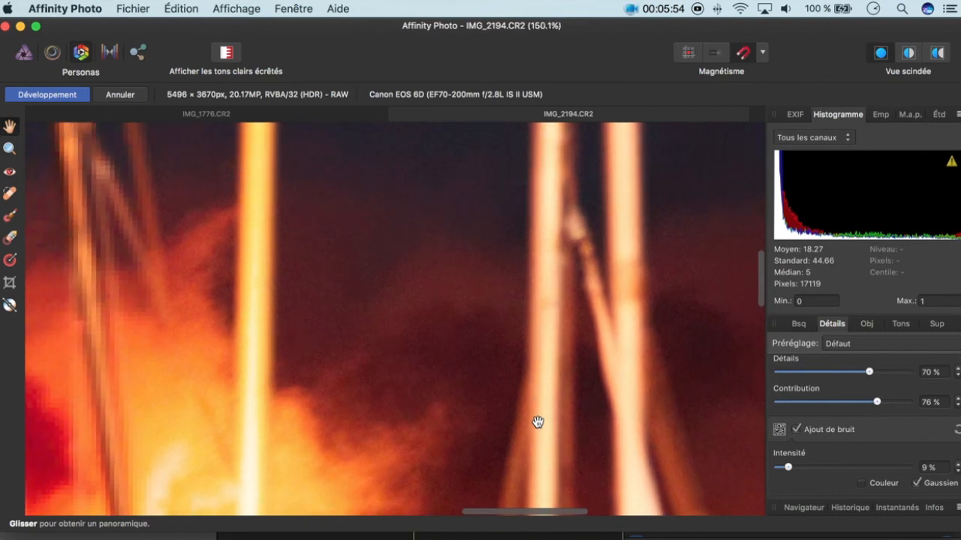
{"action": "scroll", "coordinate": [537, 421], "scroll_direction": "down", "scroll_amount": 2}
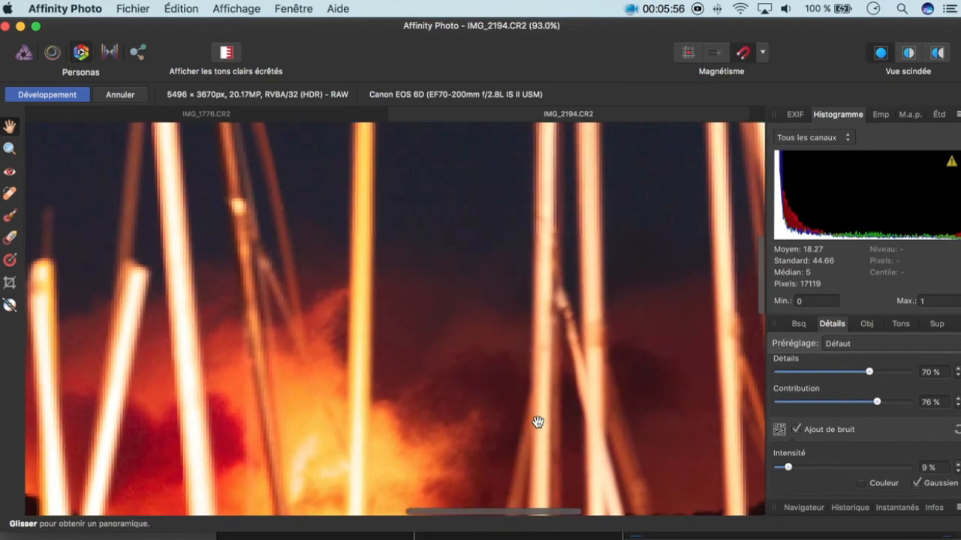